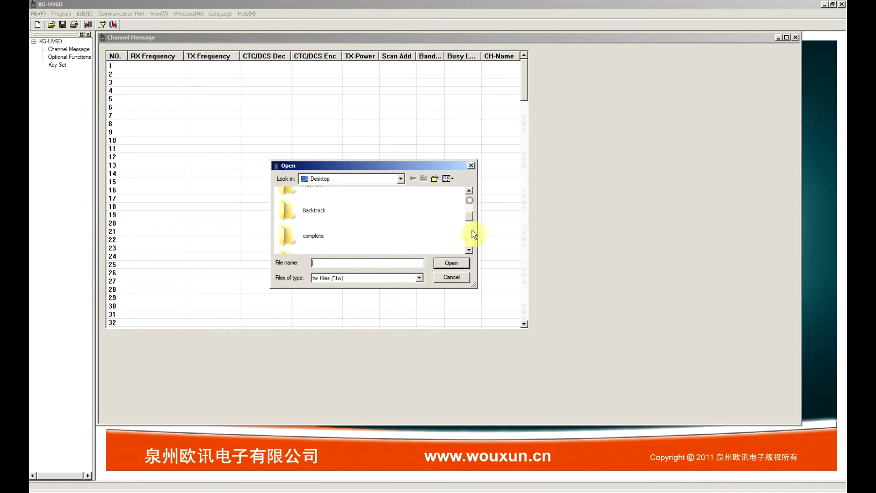
Step: Open the saved radio file video.tw from the Desktop to load its channel list
left_click(296, 240)
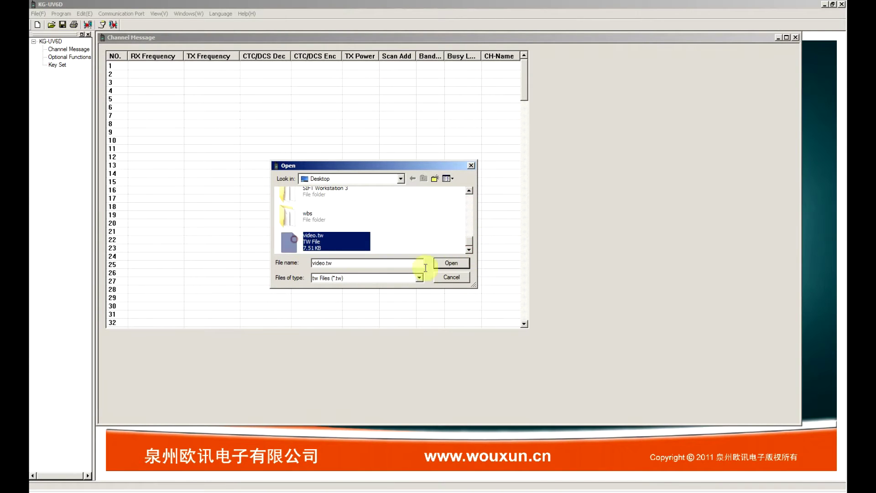
left_click(451, 263)
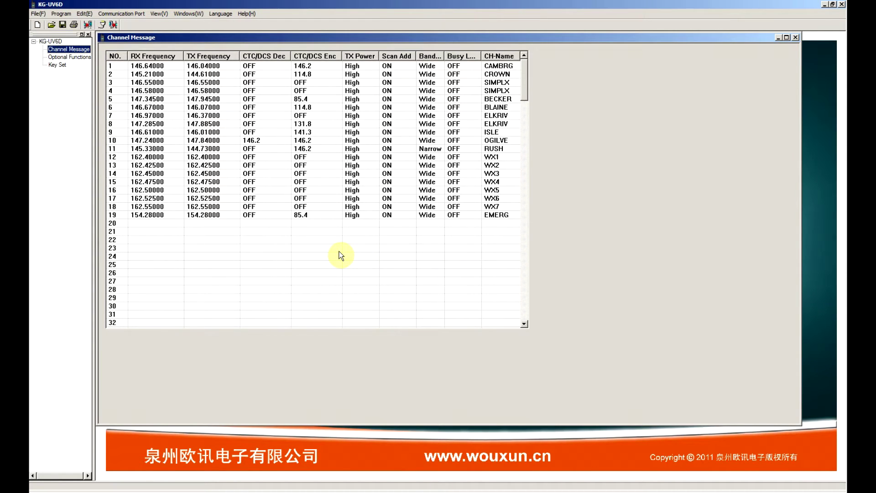
Step: Review the Optional Functions and Key Set pages, keeping FM Radio for the PF1 key, and close both windows
left_click(76, 58)
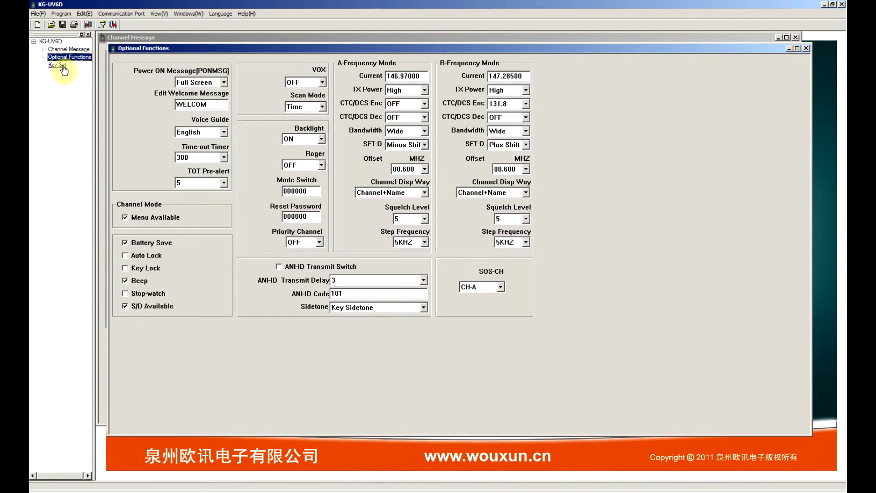
left_click(58, 65)
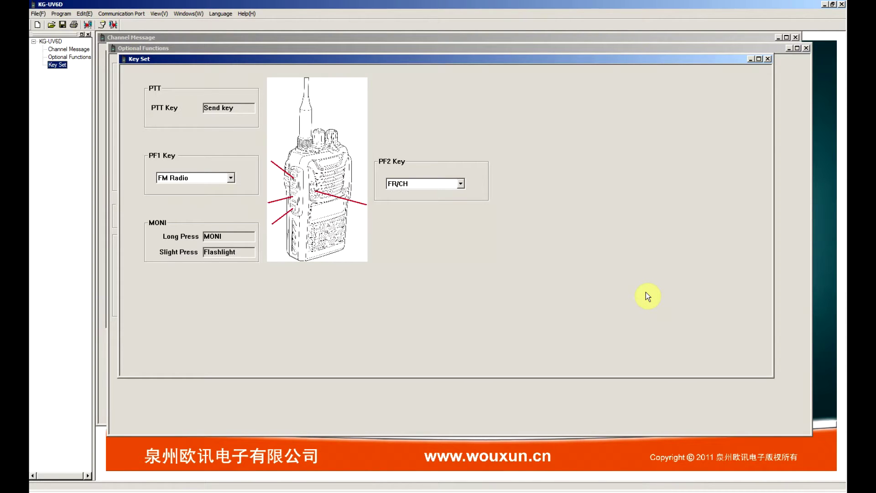
left_click(232, 178)
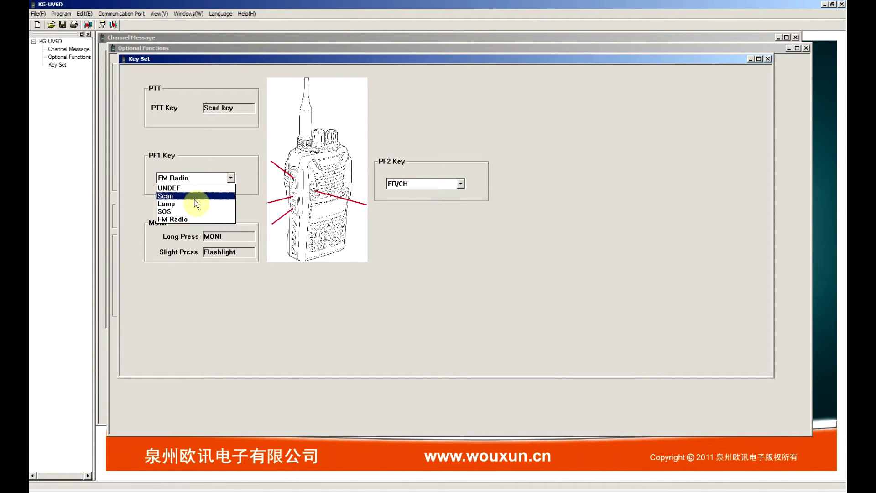
left_click(204, 219)
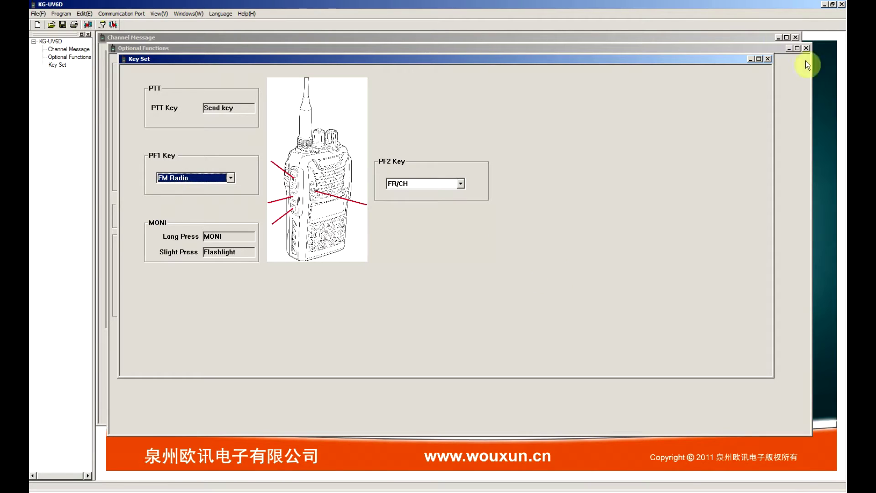
left_click(768, 60)
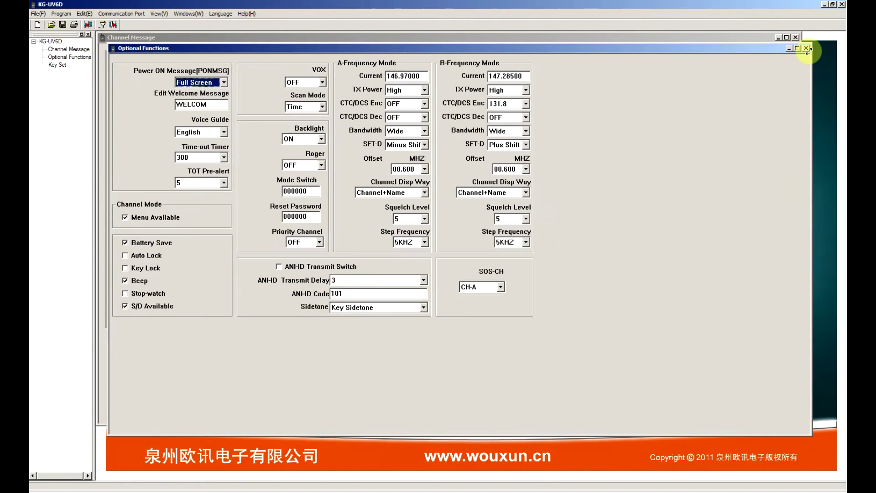
left_click(806, 48)
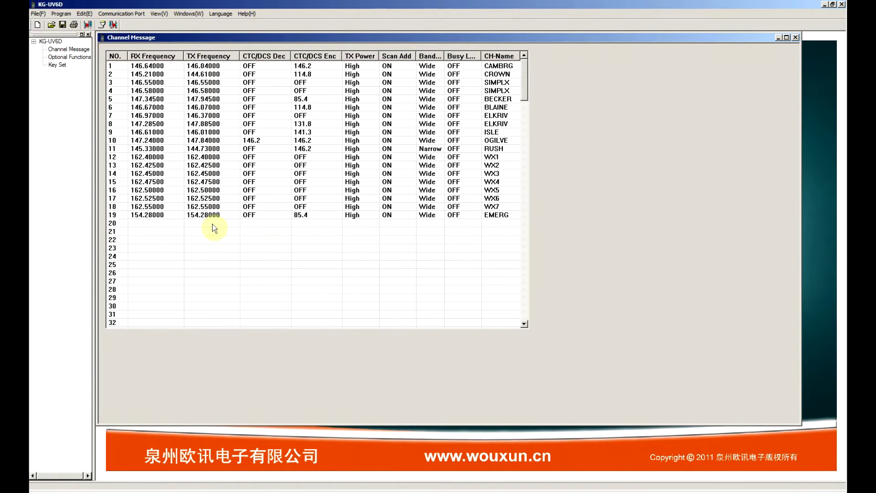
left_click(137, 222)
key("Down")
key("Down")
key("Down")
key("Down")
key("Down")
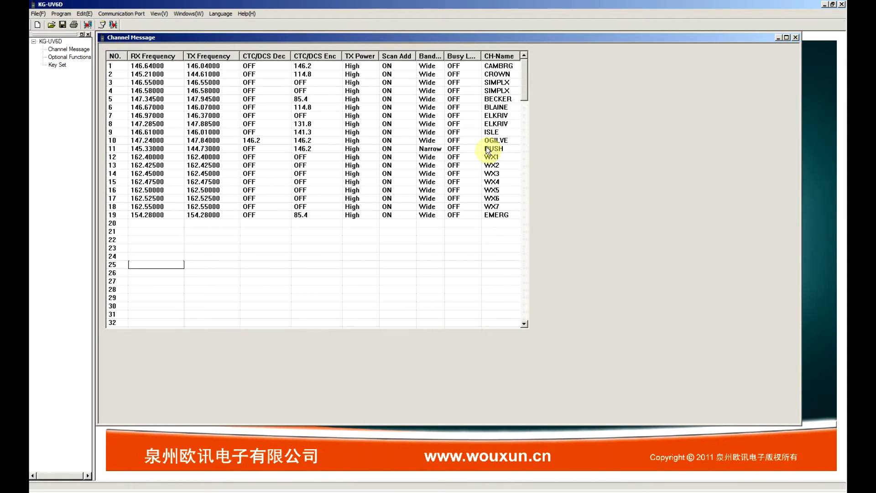
Step: Delete channels 3 through 12 from the Channel Message table by clearing each one's RX frequency
left_click(118, 84)
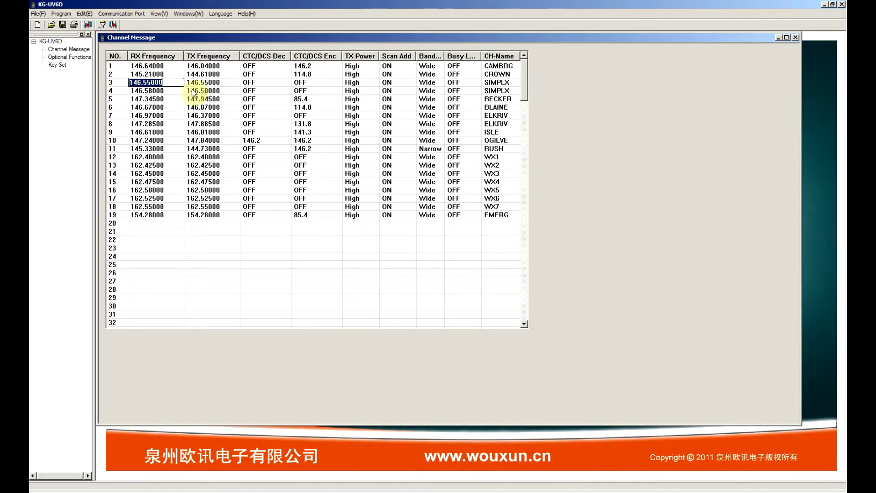
key("Tab")
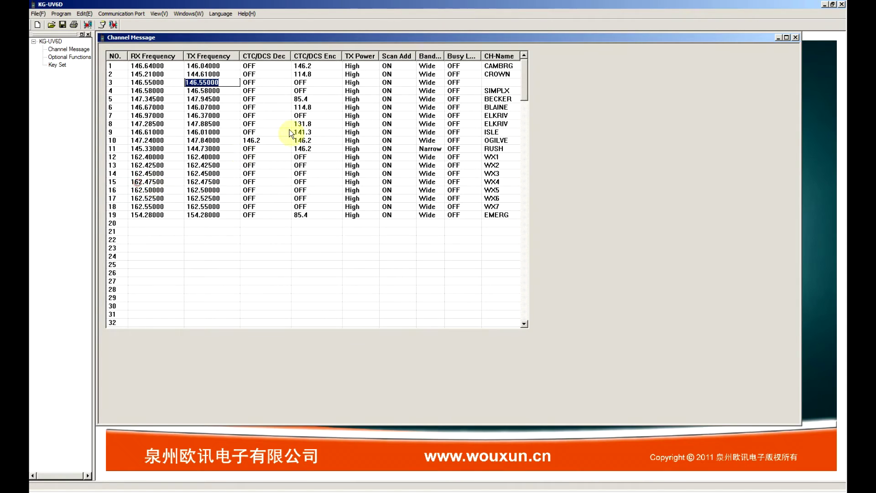
left_click(163, 82)
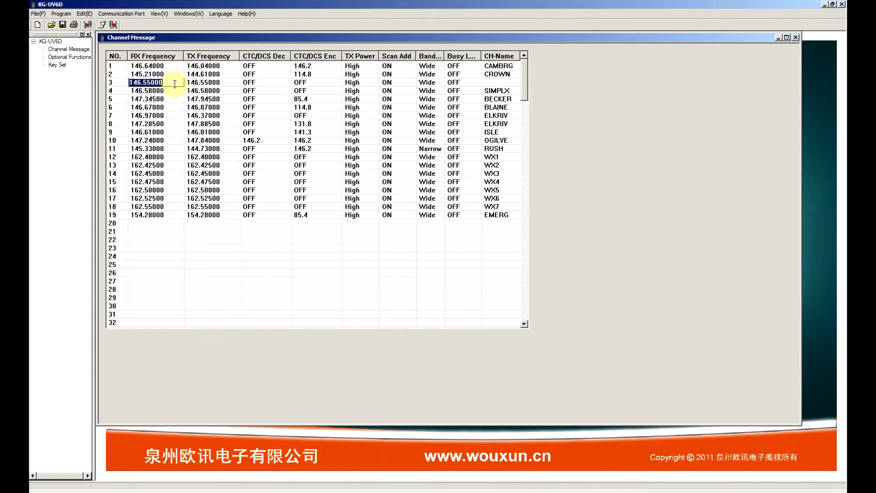
key("Delete")
left_click(173, 91)
key("Delete")
left_click(172, 99)
key("Delete")
left_click(174, 107)
key("Delete")
left_click(174, 115)
key("Delete")
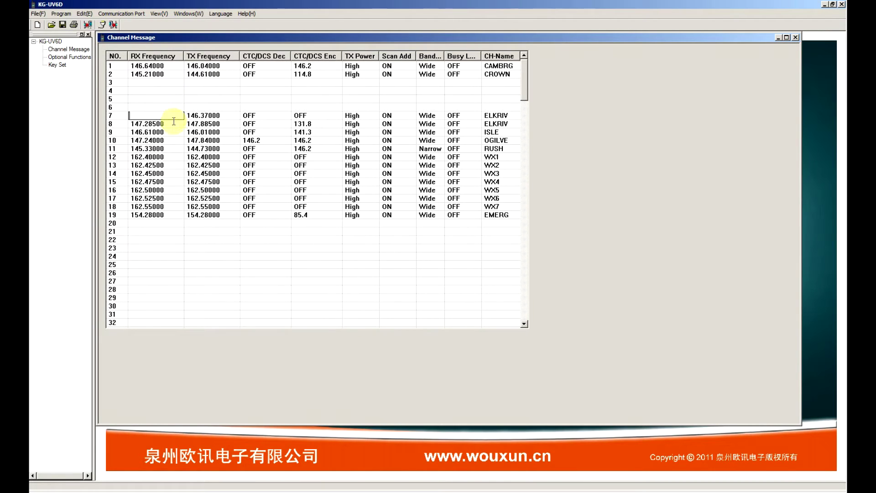
left_click(172, 124)
key("Delete")
left_click(174, 133)
key("Delete")
left_click(169, 141)
key("Delete")
left_click(170, 149)
key("Delete")
left_click(170, 156)
key("Delete")
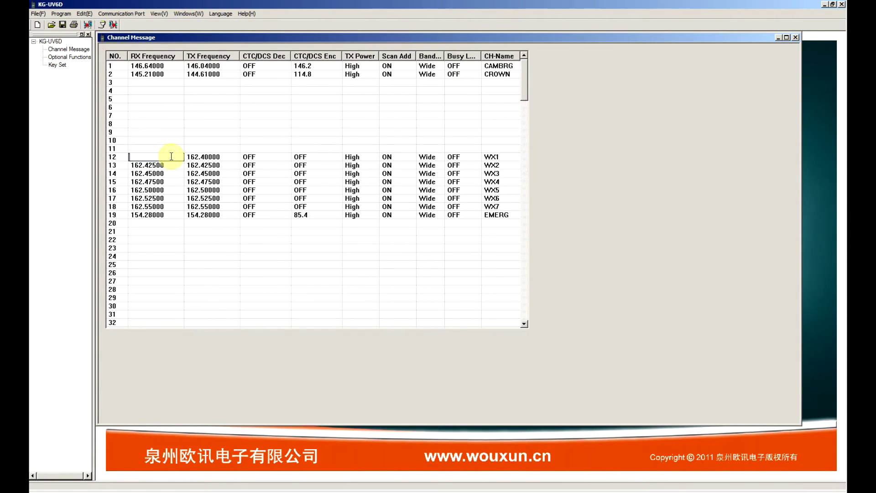
left_click(172, 172)
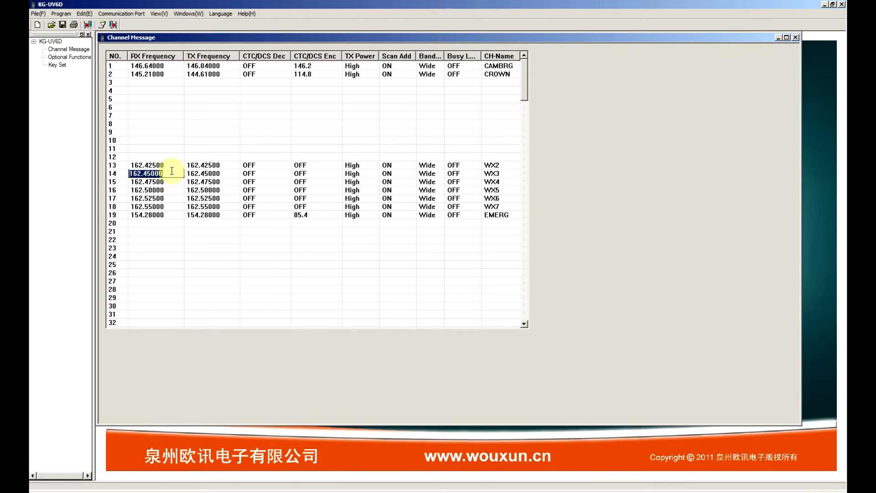
left_click(150, 84)
left_click(151, 90)
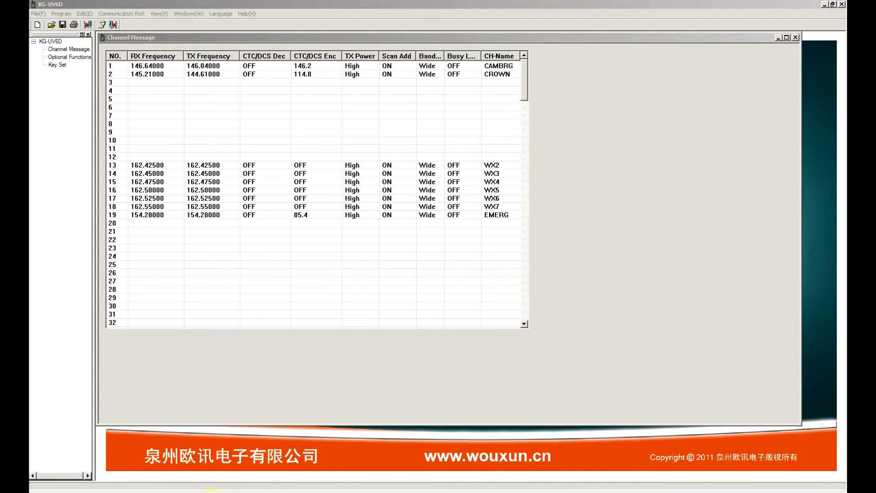
Step: Switch to KG-UV6 Commander with its Main Memories list
key("alt+Tab")
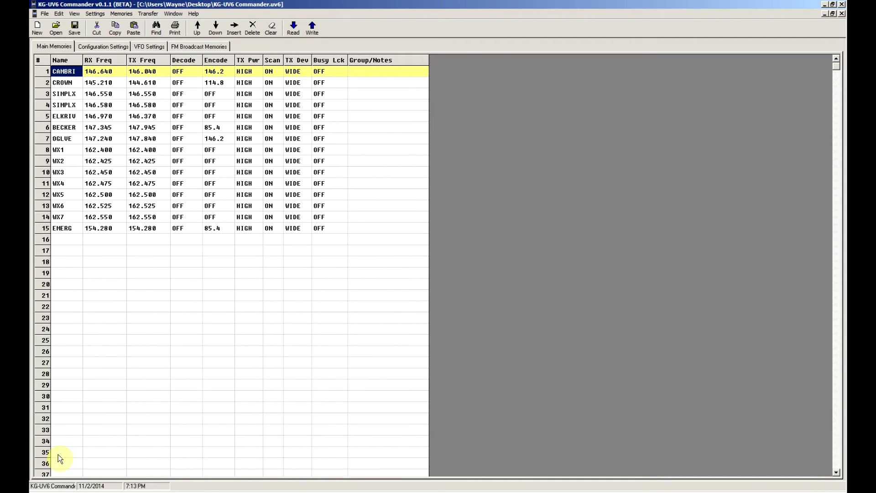
left_click(37, 95)
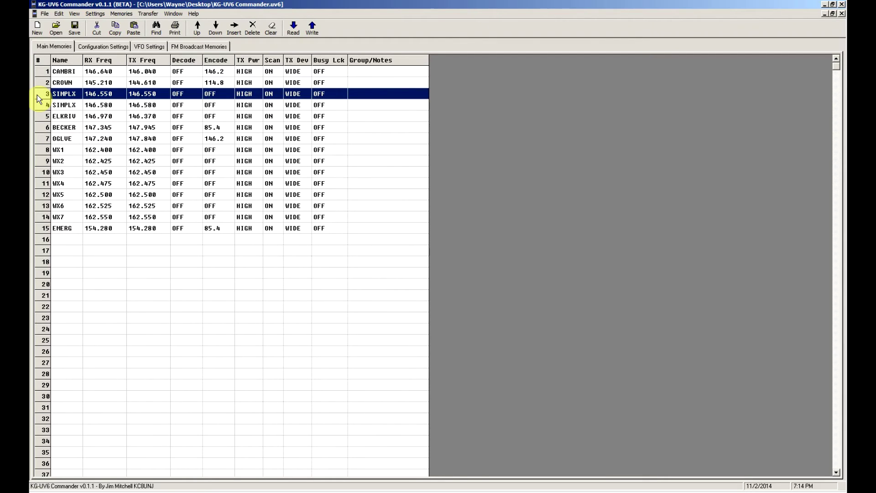
left_click(42, 164)
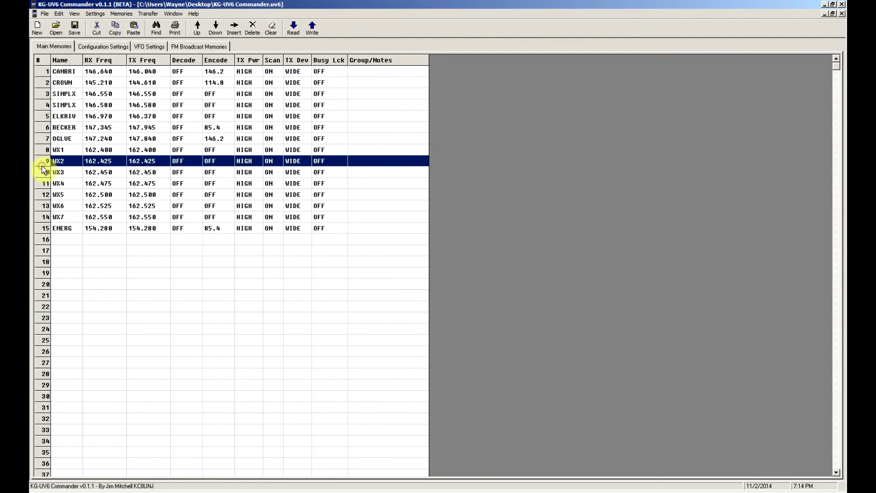
left_click(42, 206)
left_click(43, 283)
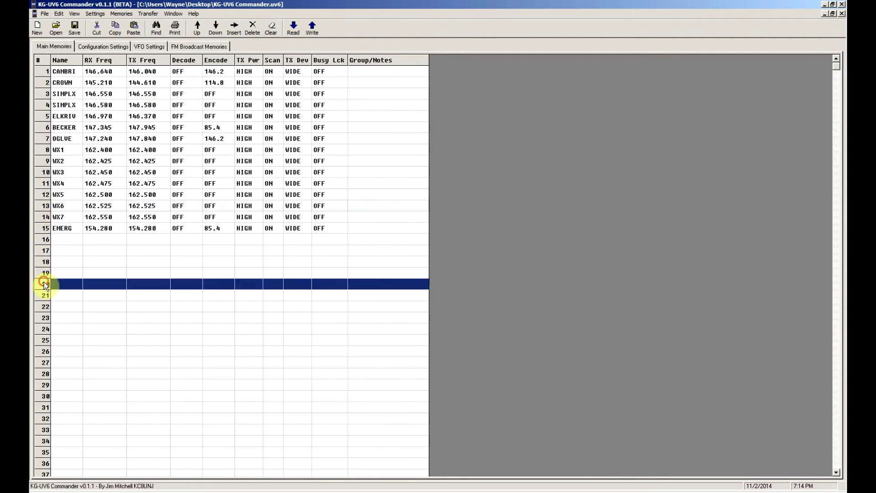
left_click(44, 194)
left_click(43, 116)
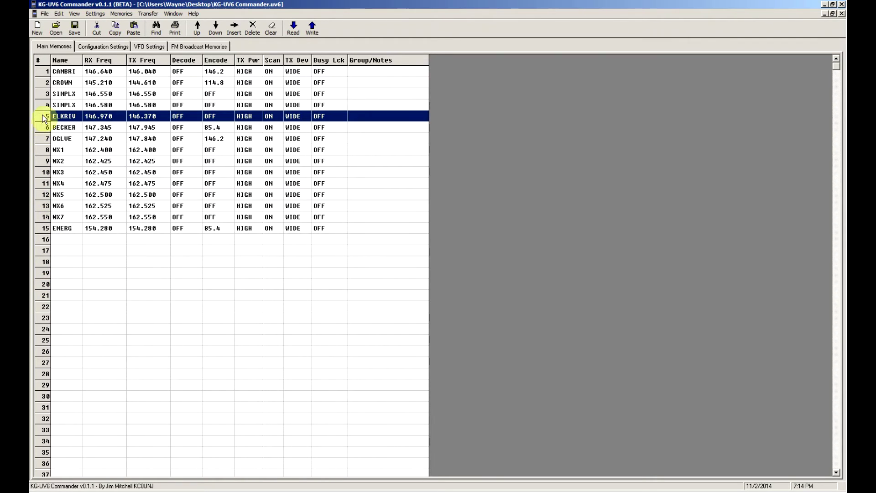
left_click(43, 82)
left_click(46, 138)
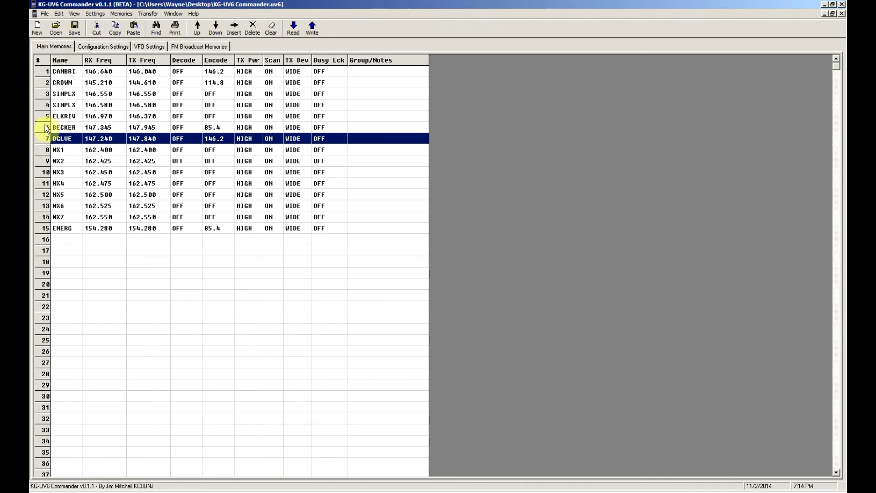
Step: Cut memory rows 3 through 15 and paste them back starting at row 4, leaving row 3 empty
left_click(40, 93)
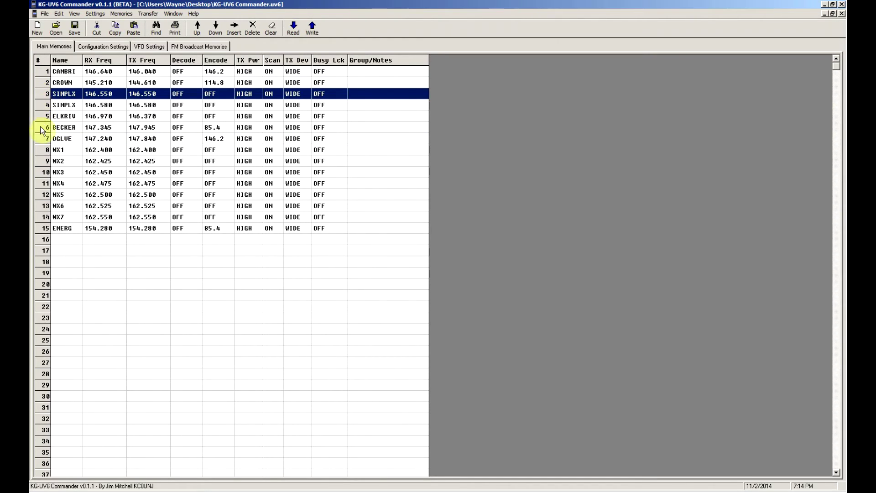
left_click(40, 228, "shift")
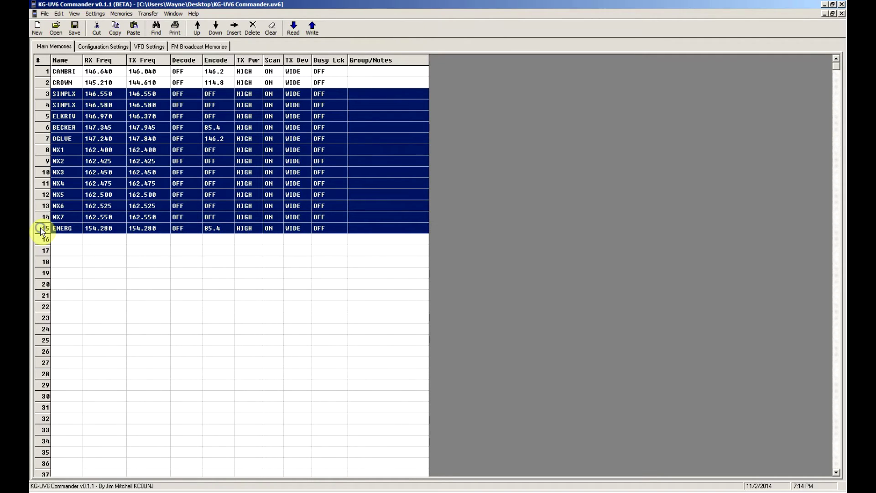
right_click(41, 228)
left_click(47, 233)
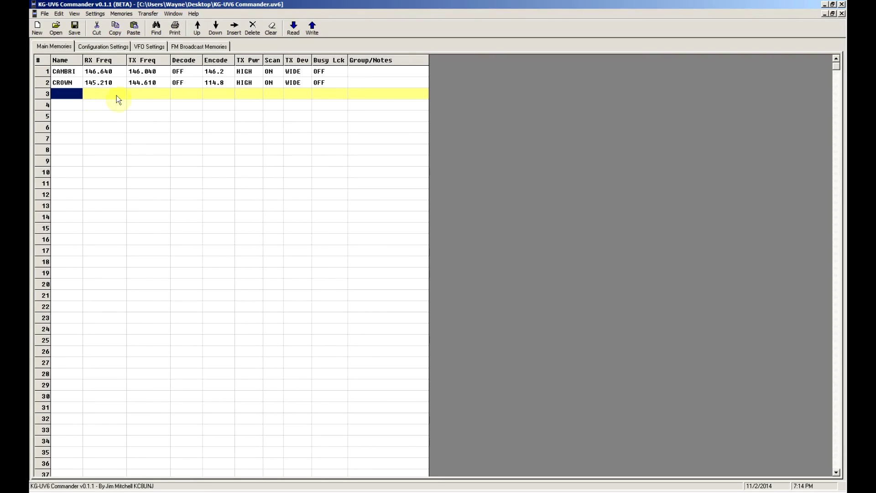
left_click(39, 108)
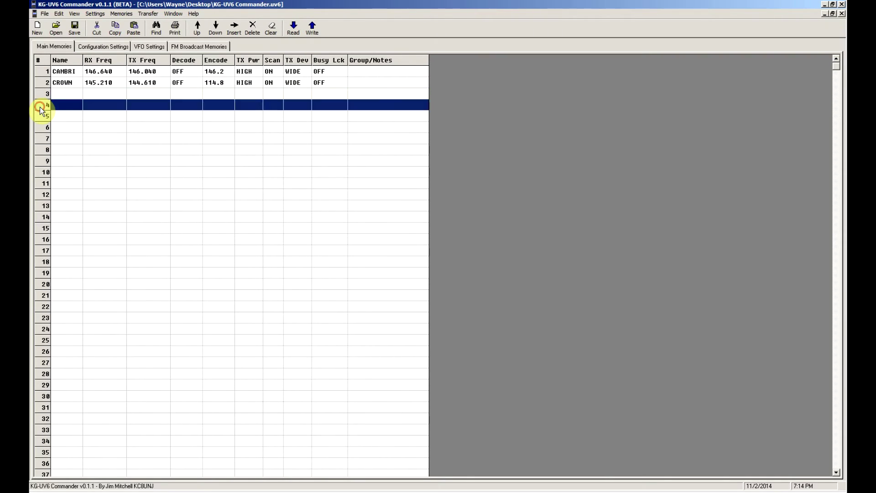
right_click(41, 107)
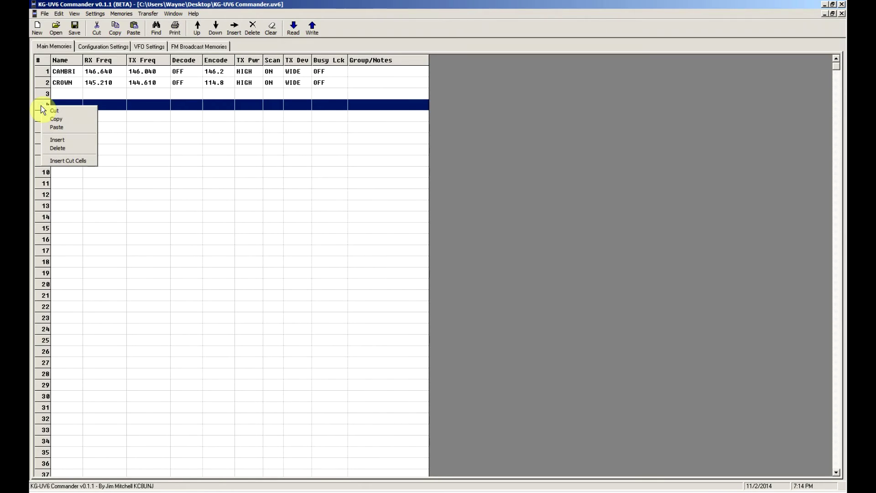
left_click(55, 127)
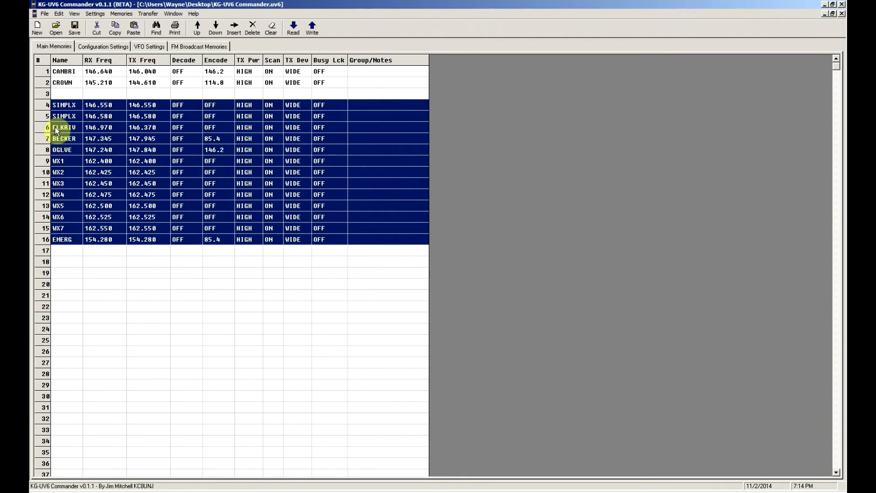
Step: Name the empty memory in row 3 NEW
left_click(67, 92)
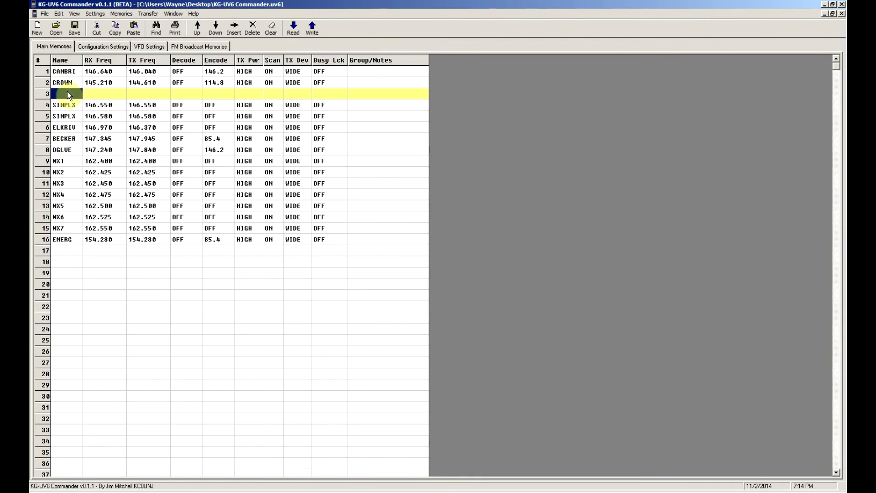
type("NEW")
key("Tab")
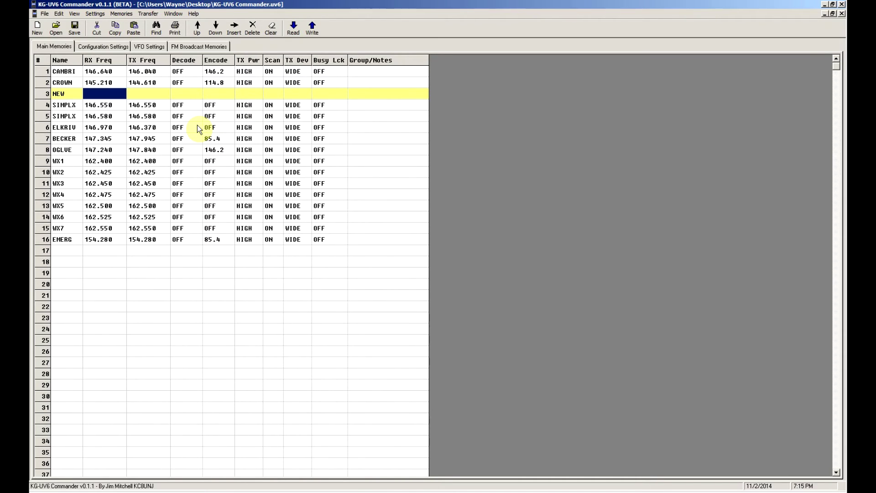
Step: Review the Configuration Settings, VFO Settings and FM Broadcast Memories pages, and return to Main Memories
left_click(115, 49)
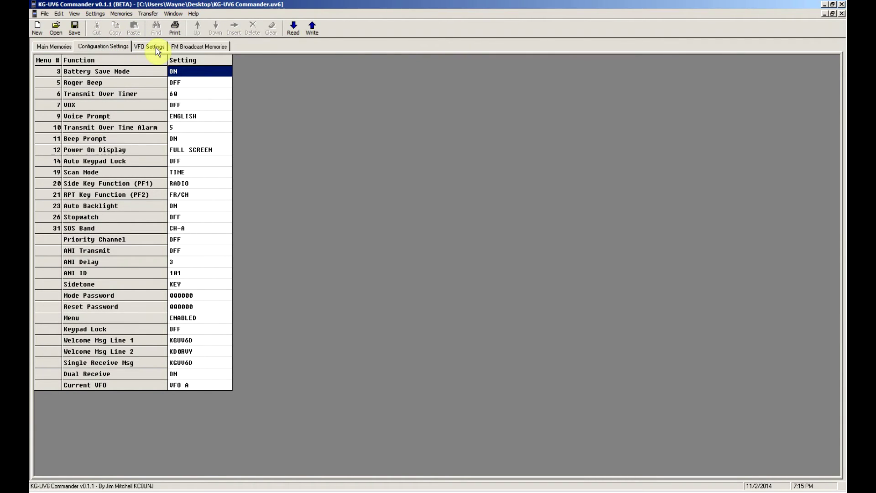
left_click(155, 48)
left_click(103, 46)
left_click(164, 47)
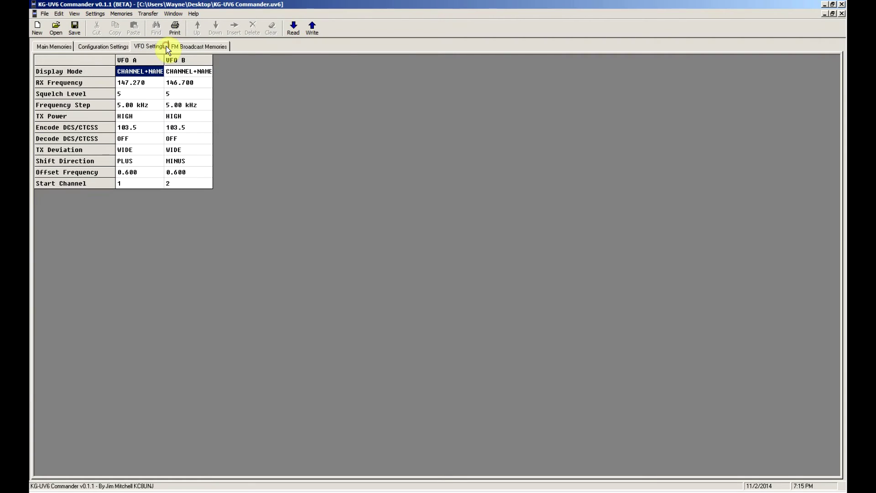
left_click(218, 49)
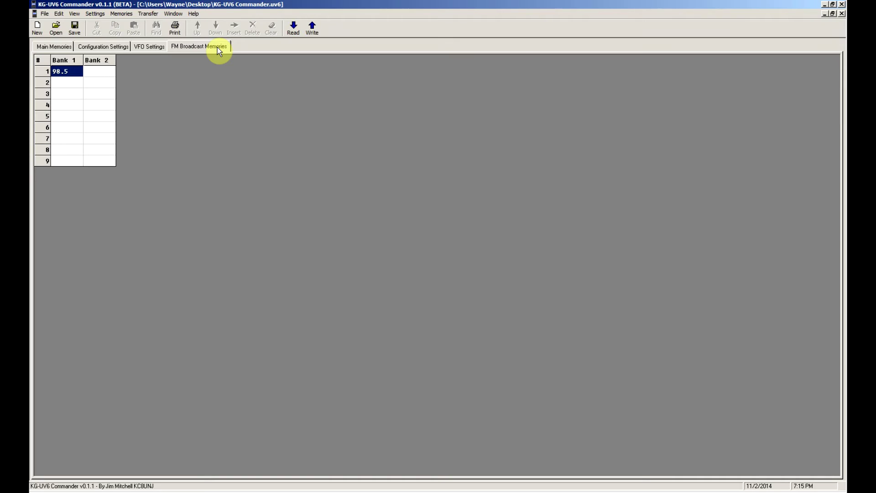
left_click(58, 50)
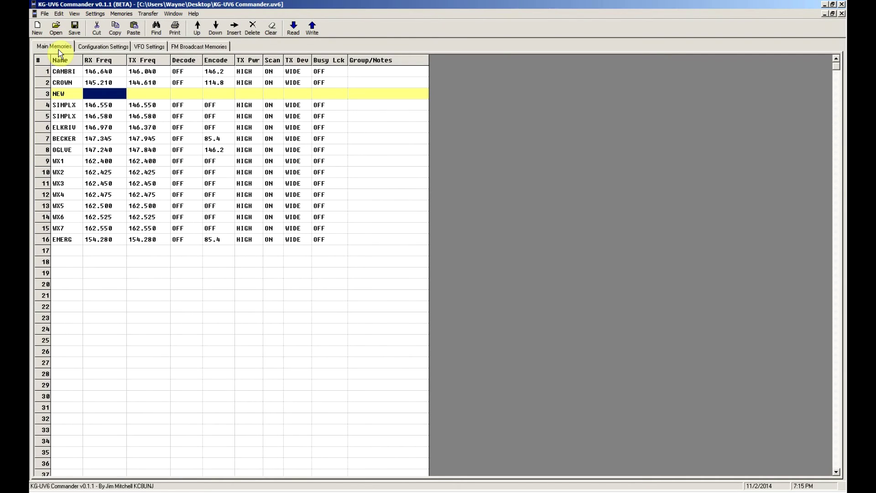
left_click(45, 16)
mouse_move(72, 18)
mouse_move(115, 19)
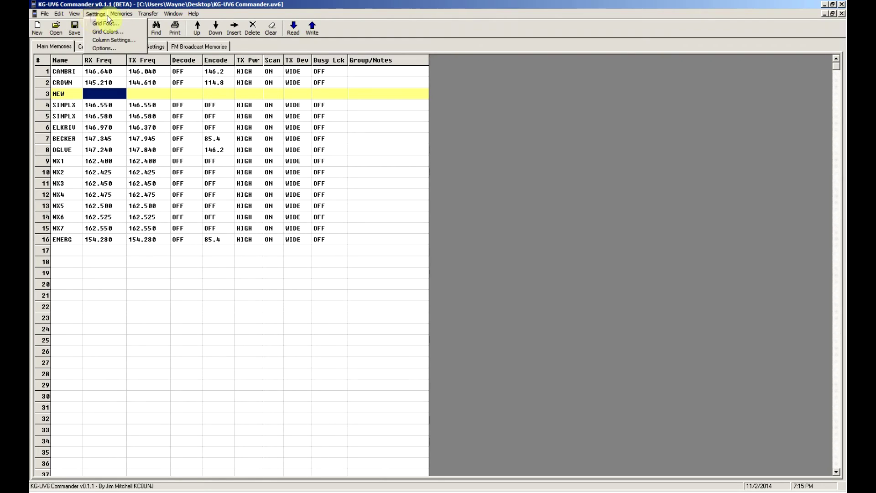
mouse_move(193, 18)
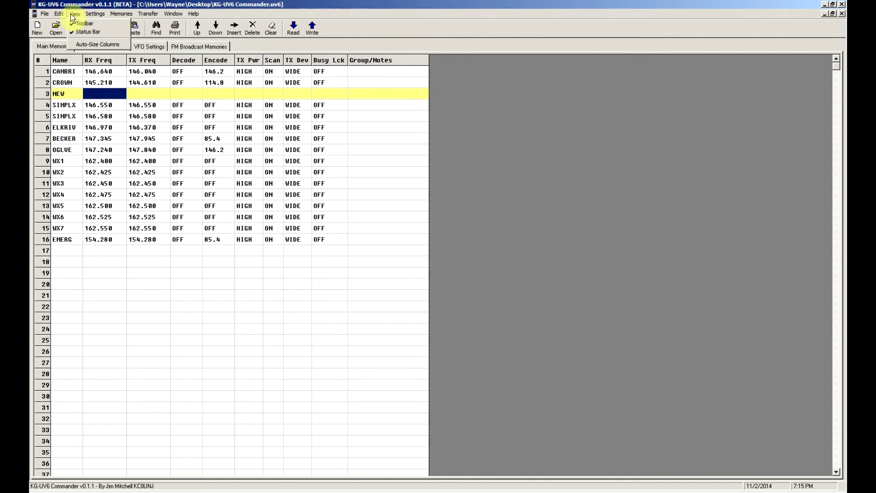
left_click(361, 4)
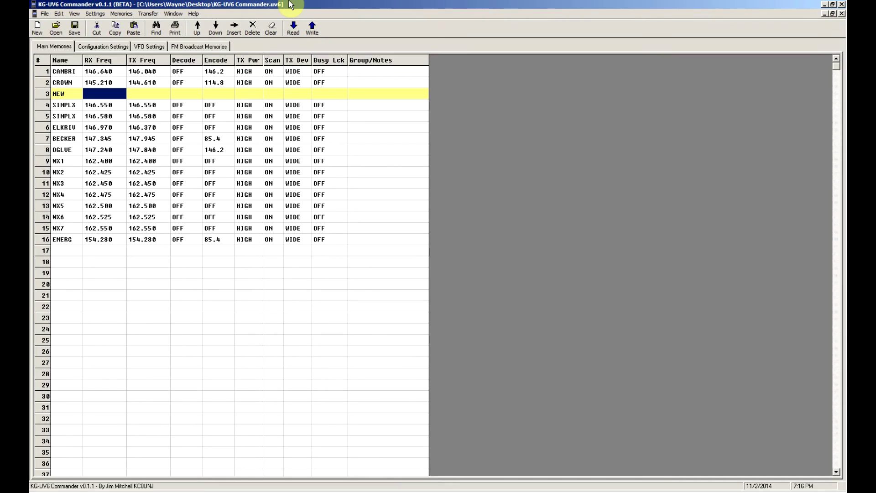
Step: Read the memories from the connected KG-UV6 radio into a new file, retrying the read if necessary
left_click(294, 29)
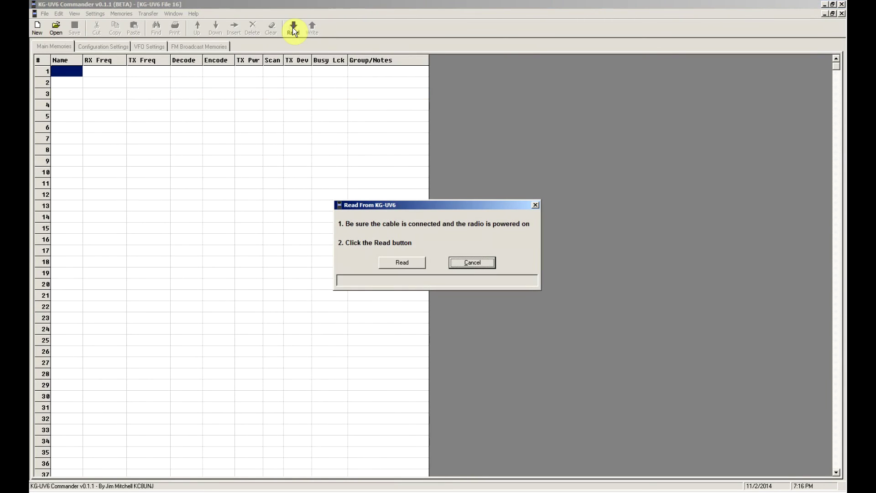
left_click_drag(368, 205, 498, 104)
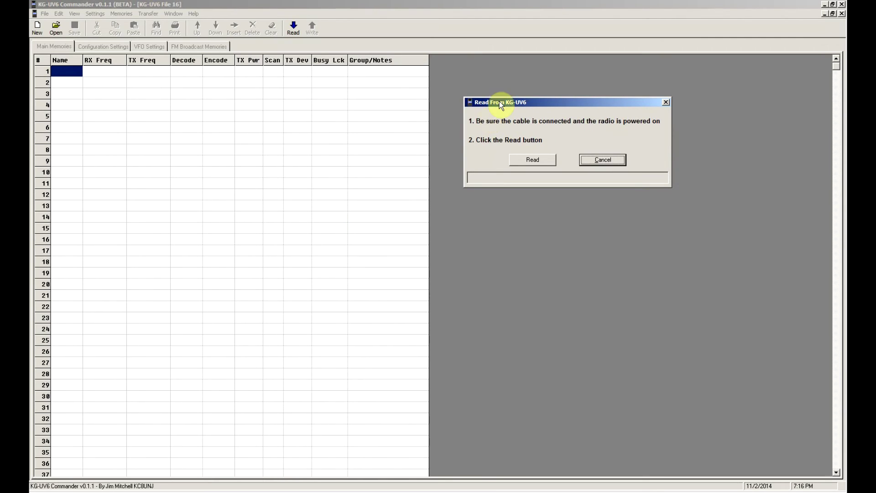
left_click_drag(537, 103, 502, 95)
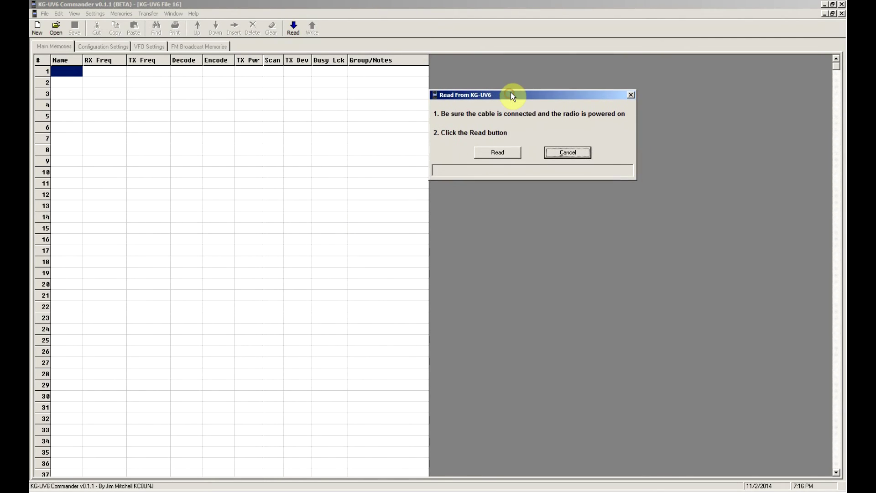
left_click(502, 152)
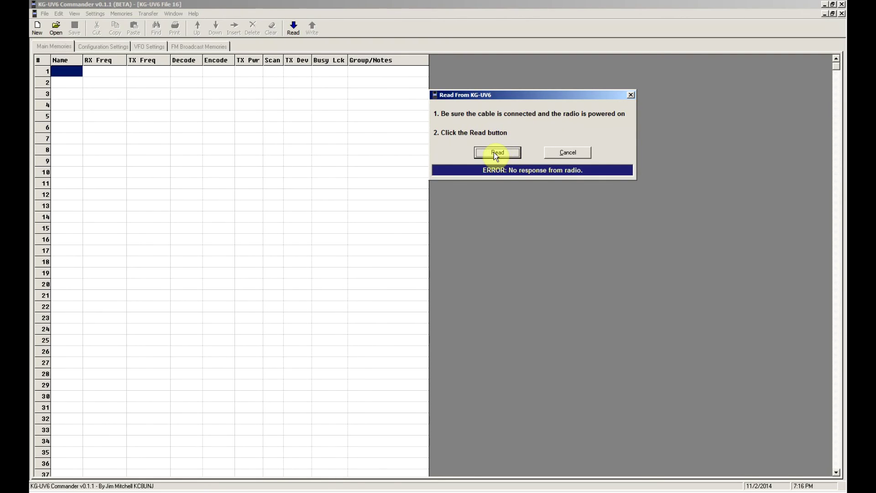
left_click(494, 152)
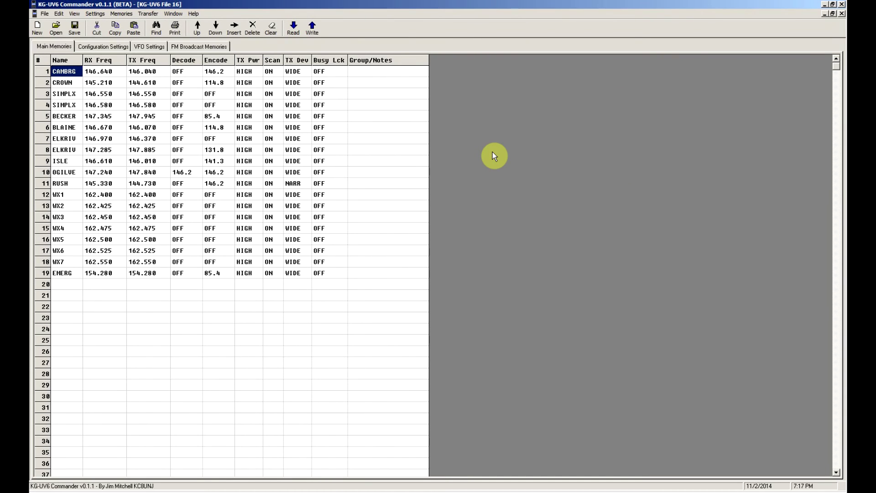
Step: Rename the ELKRIV memory in row 7, with RX frequency 146.970, to ERG
left_click(47, 218)
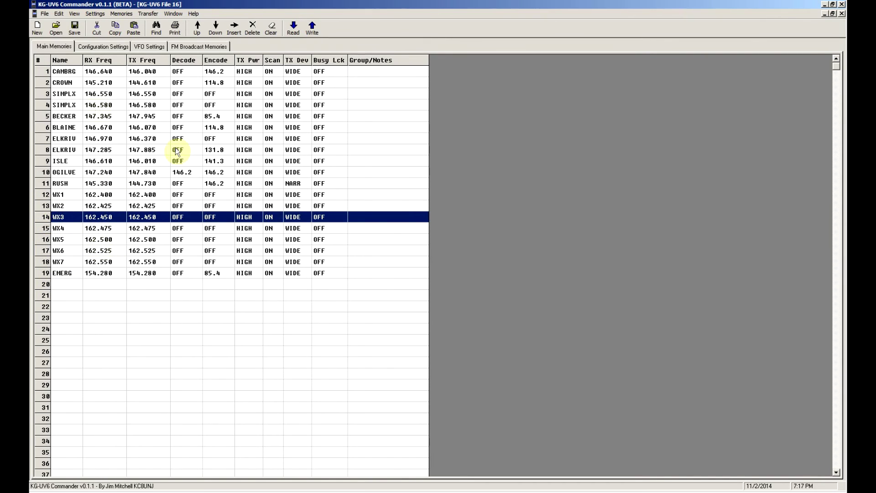
left_click(72, 141)
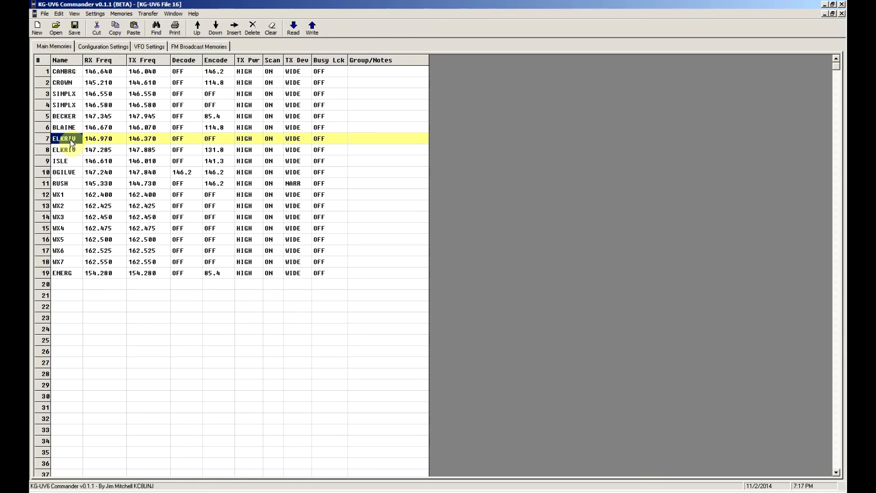
left_click(72, 142)
type("ERG")
left_click(139, 146)
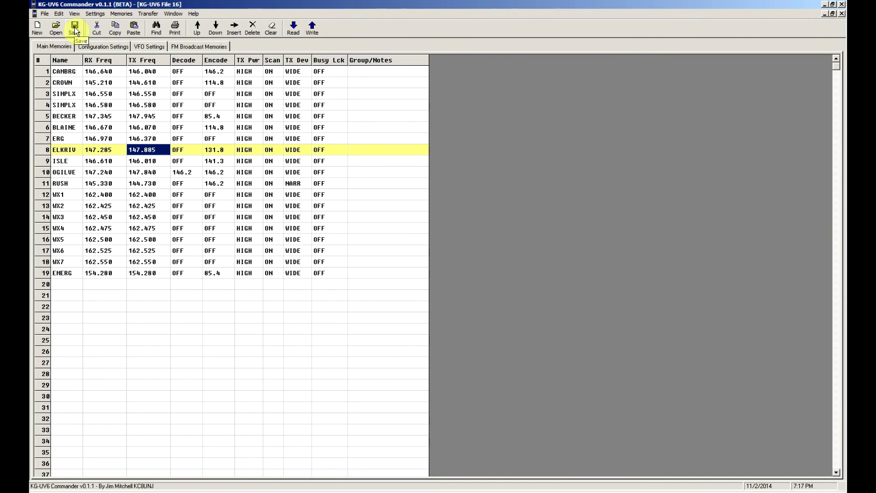
Step: Review the Write To KG-UV6 instructions and cancel without writing to the radio
left_click(310, 31)
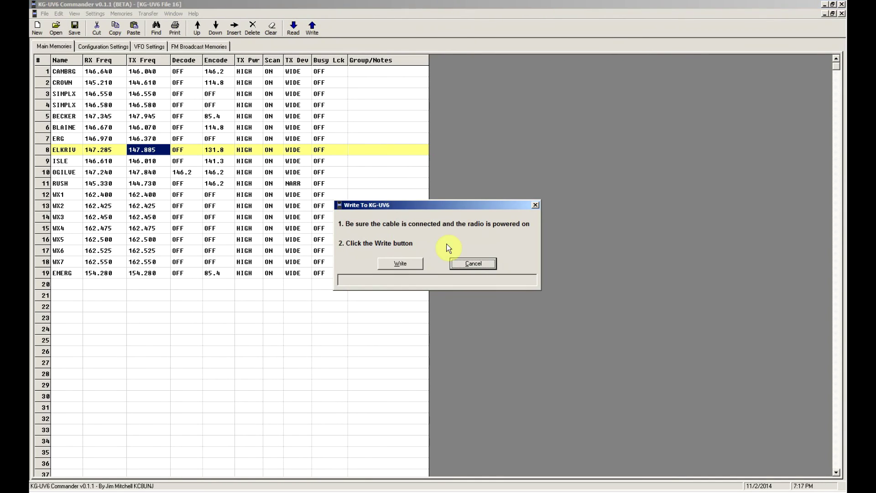
left_click_drag(414, 206, 506, 76)
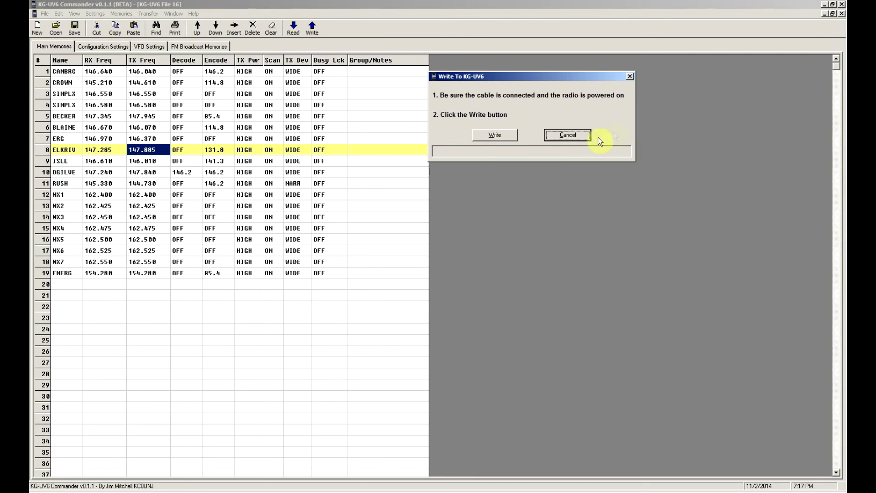
left_click(571, 137)
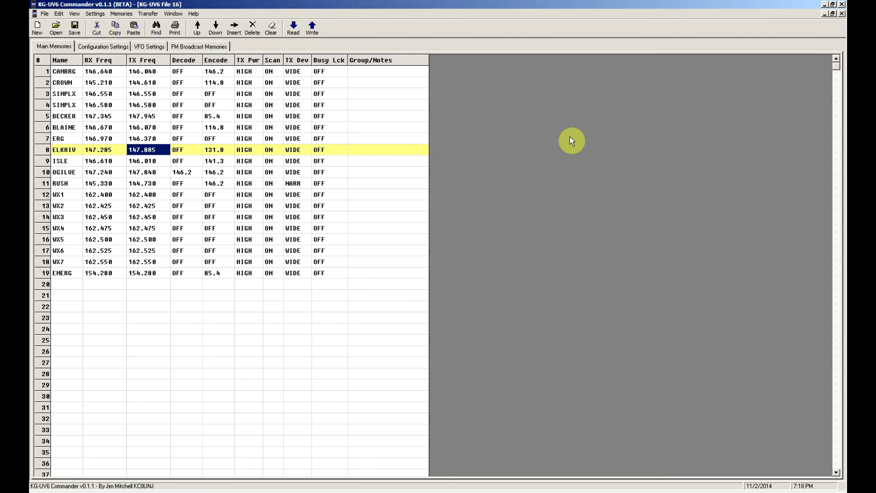